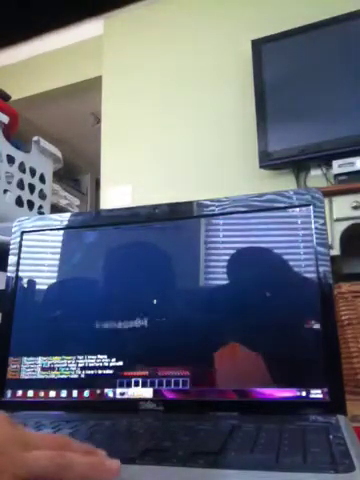
key(w)
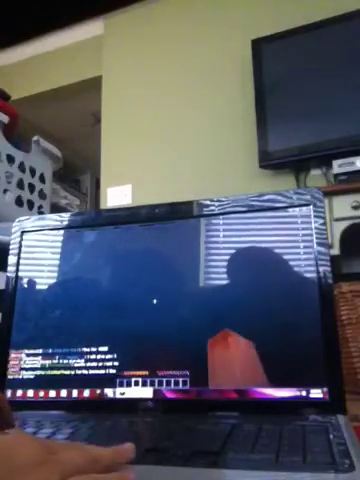
key(w)
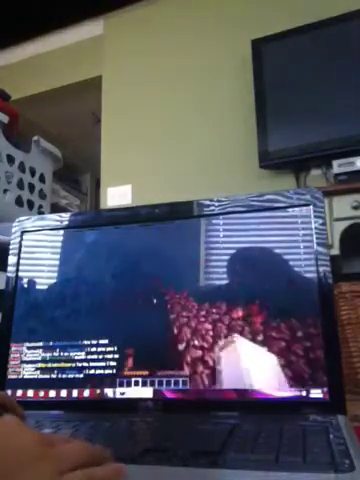
key(w)
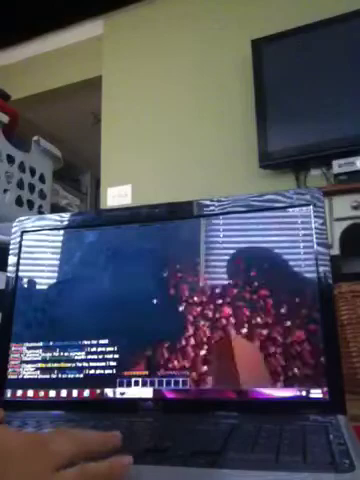
key(w)
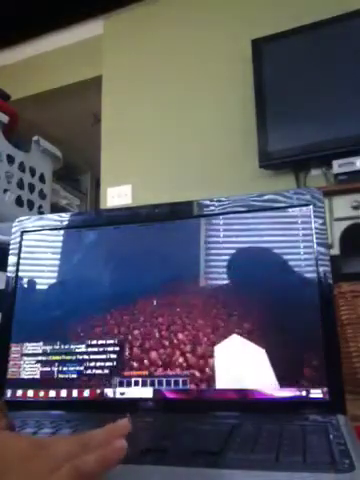
key(w)
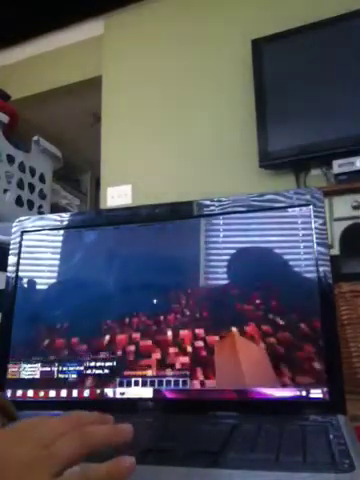
key(w)
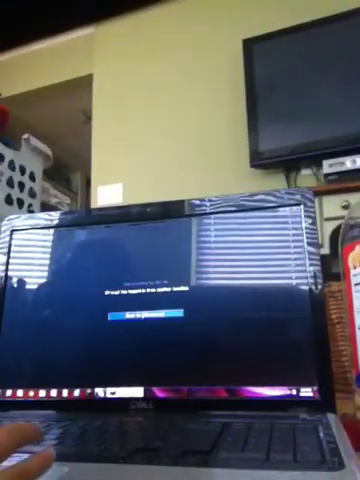
key(Return)
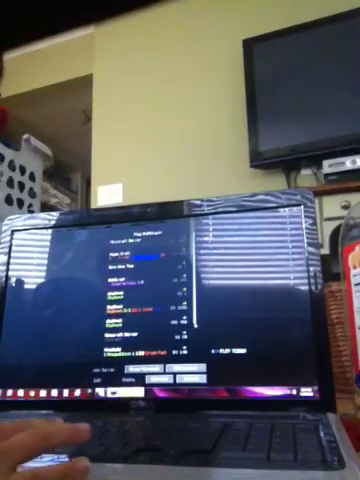
scroll(140, 300, down, 3)
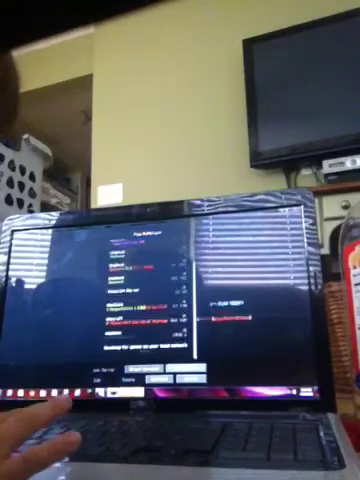
click(185, 370)
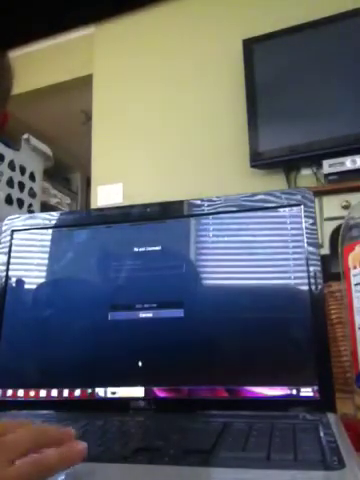
click(145, 315)
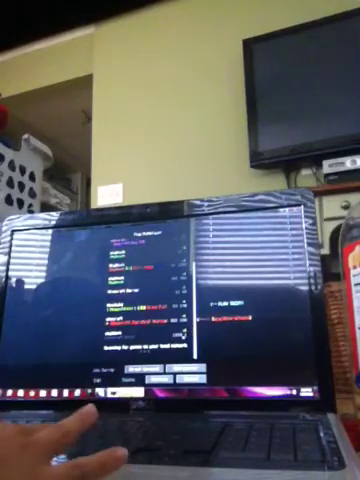
click(180, 340)
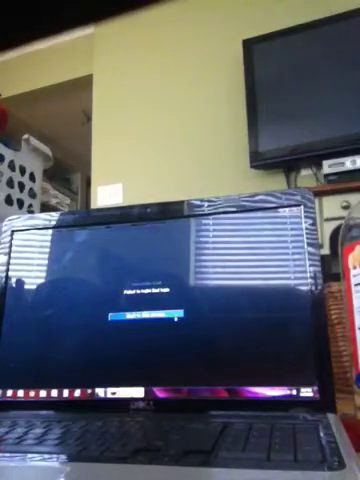
click(146, 316)
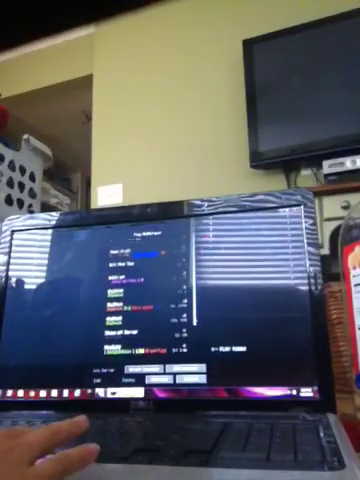
scroll(150, 300, down, 3)
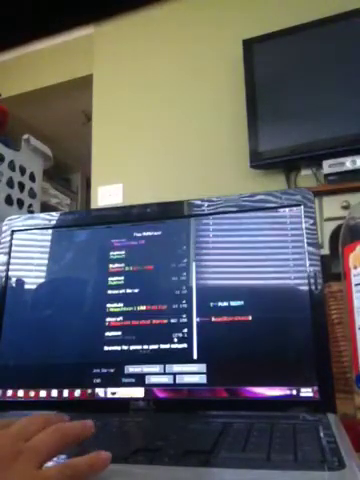
double_click(150, 310)
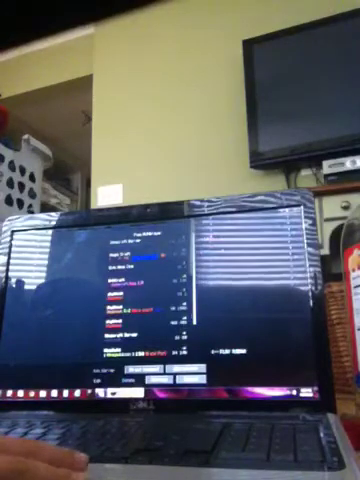
scroll(140, 300, down, 3)
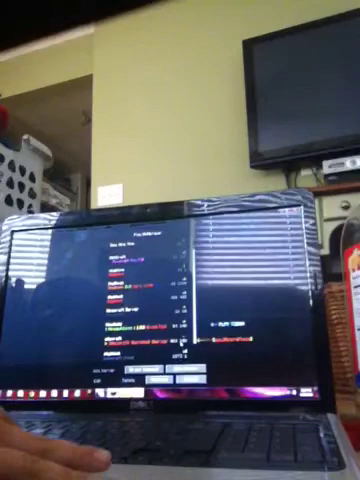
scroll(140, 300, down, 2)
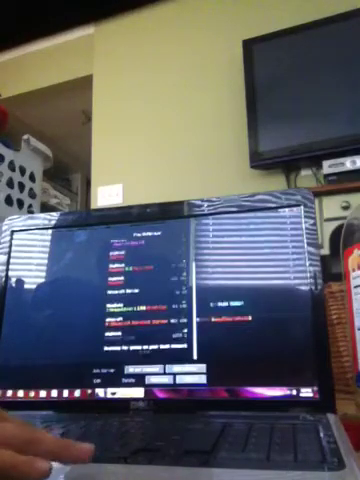
double_click(140, 300)
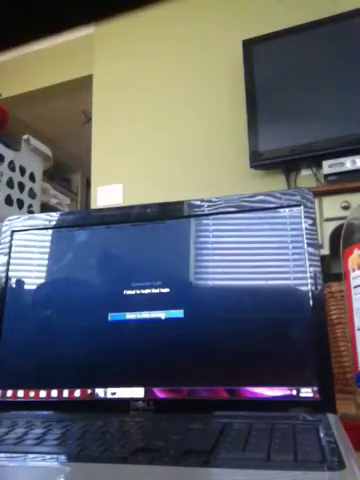
click(145, 315)
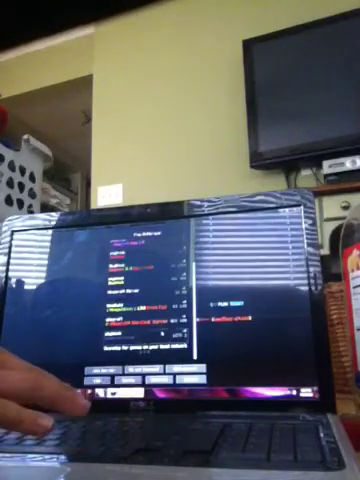
key(Return)
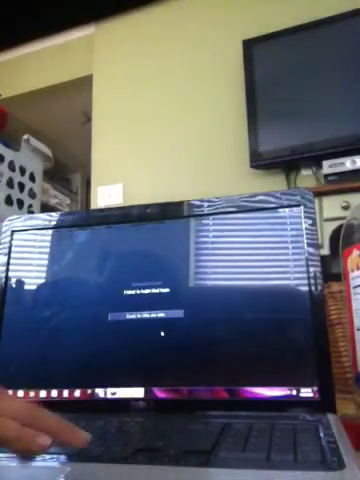
key(Return)
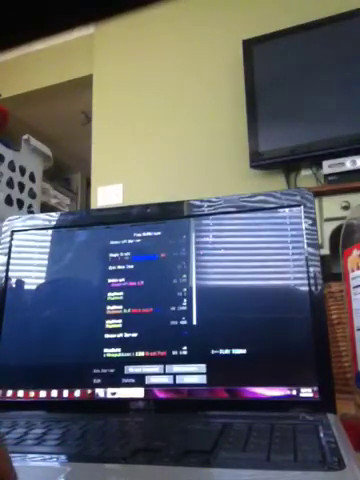
scroll(150, 300, down, 3)
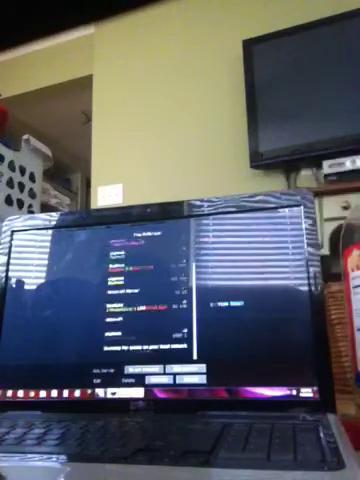